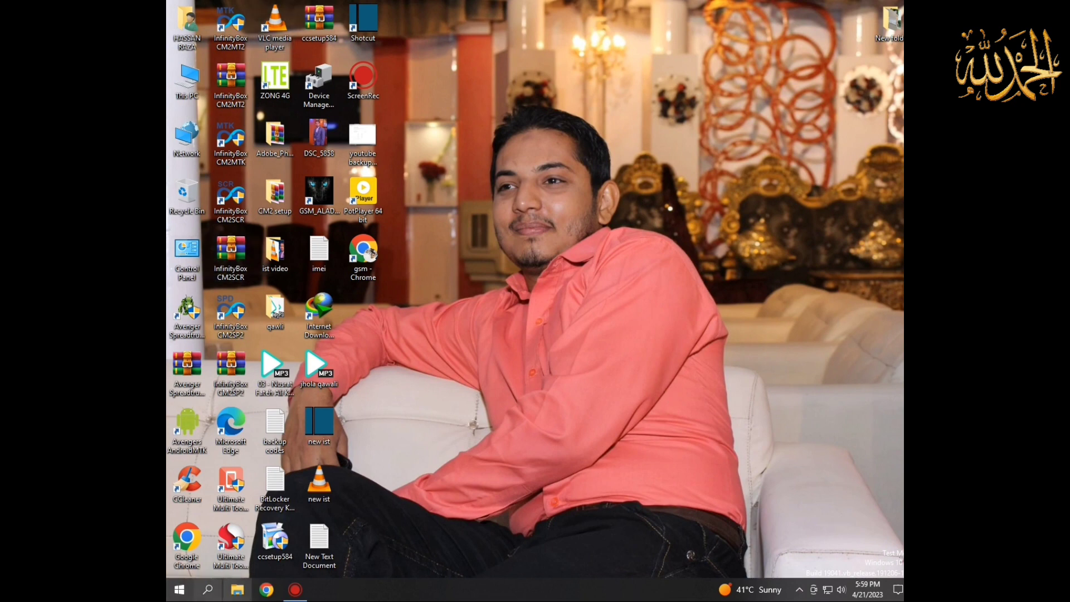
- Open the Windows Services console by running services.msc
click(180, 591)
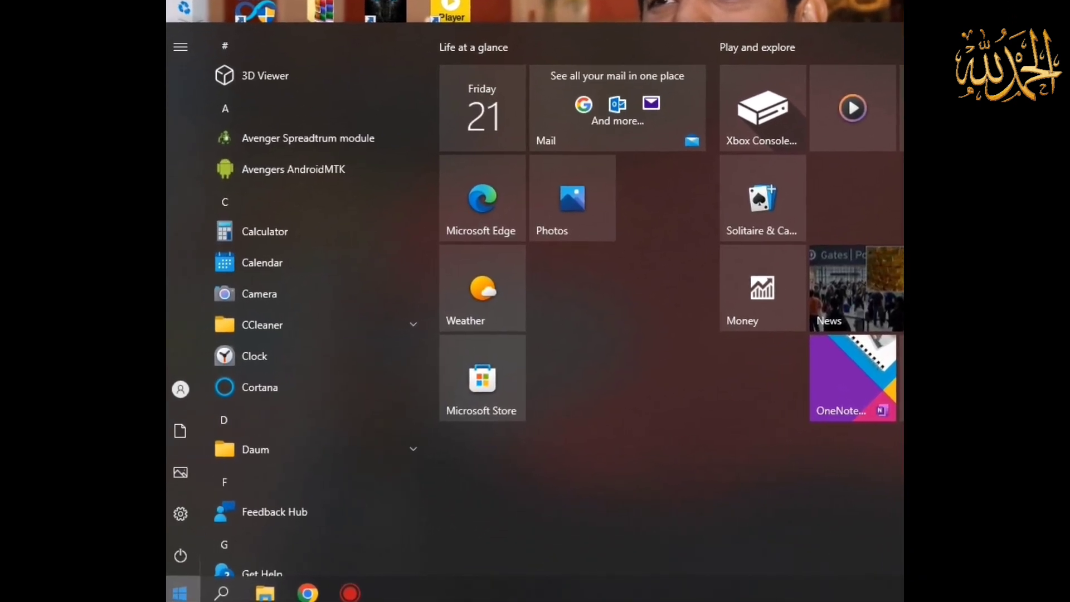
right_click(180, 592)
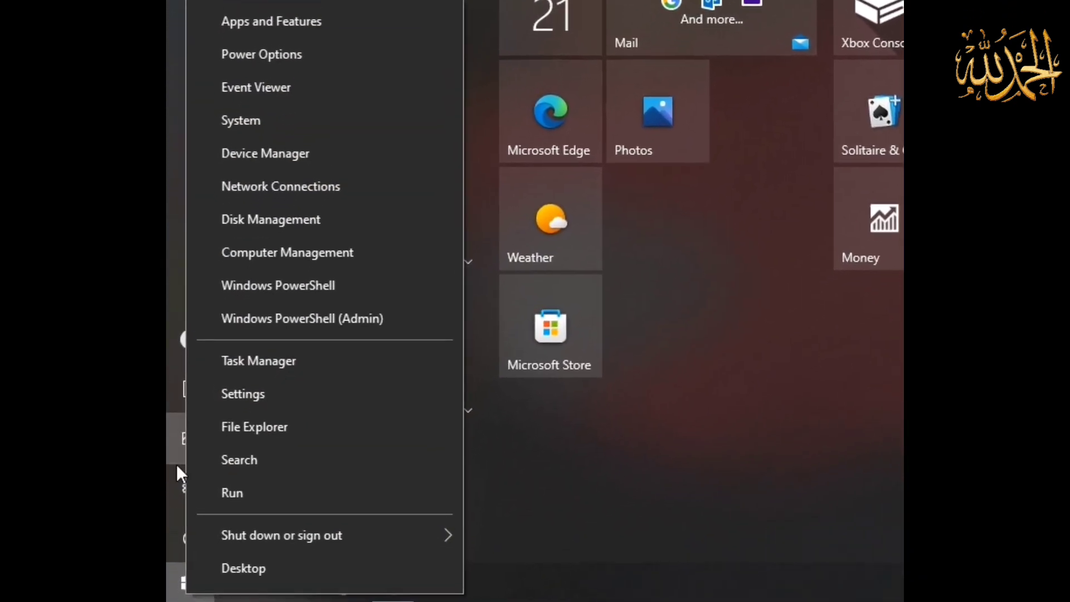
click(275, 496)
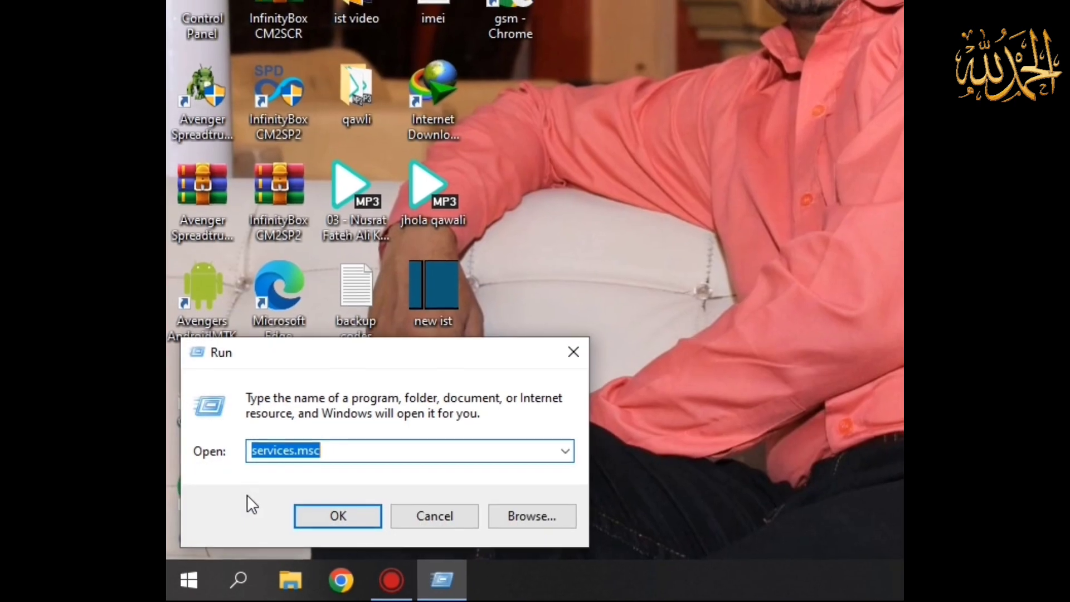
click(348, 452)
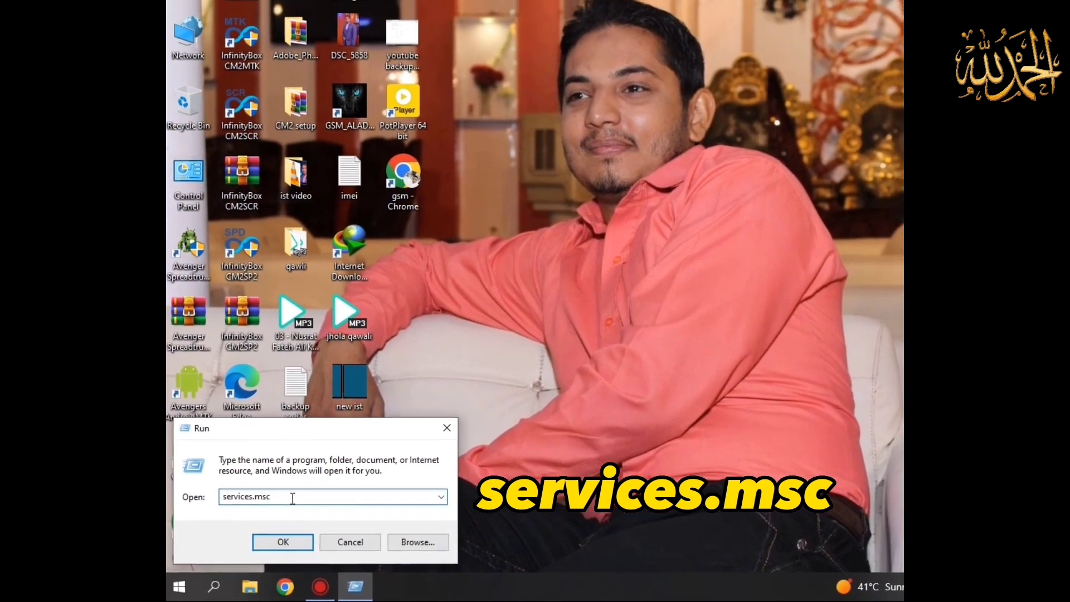
click(283, 541)
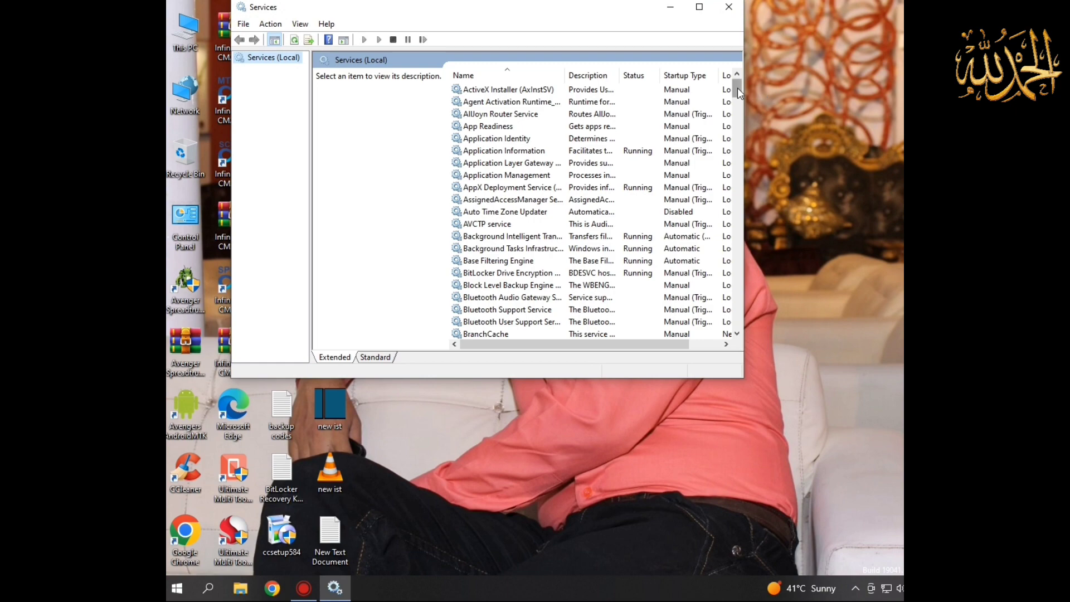
- Set the Windows Update service's startup type to Disabled, stop the service and apply the changes
drag(737, 88, 741, 340)
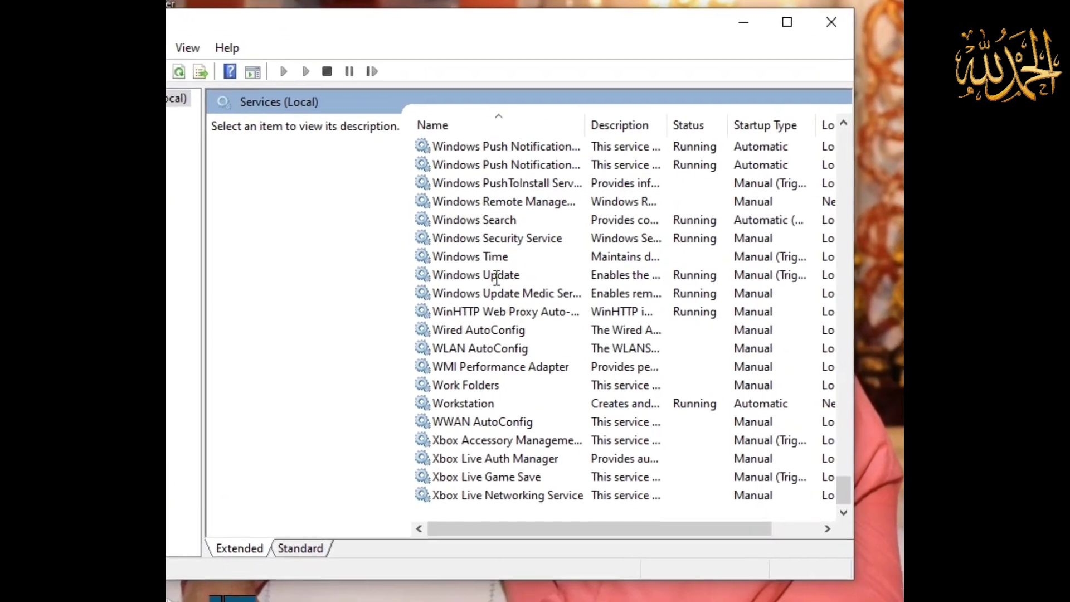
click(482, 249)
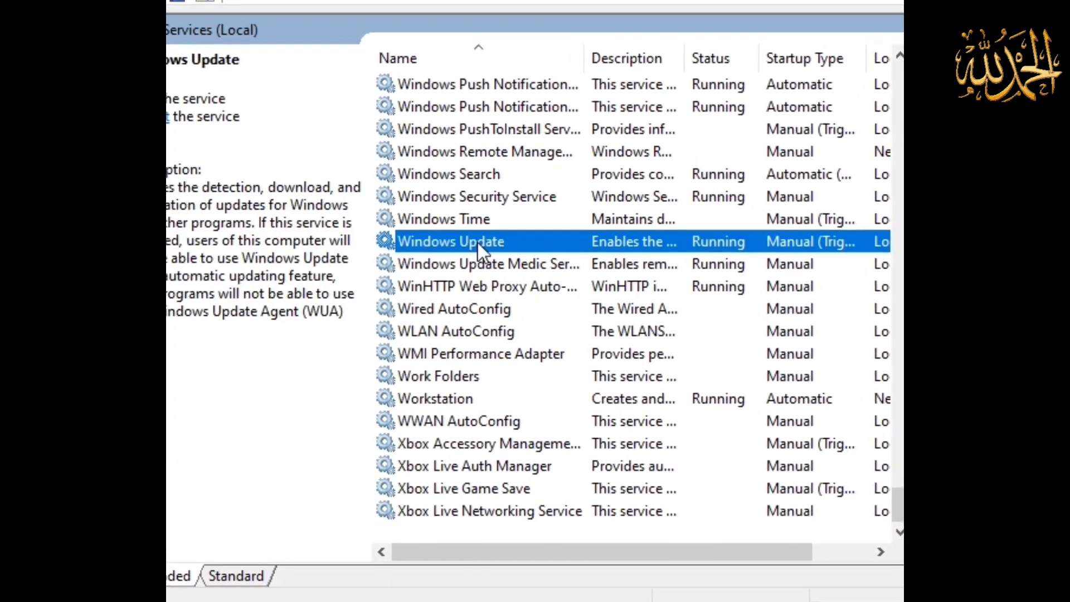
double_click(480, 237)
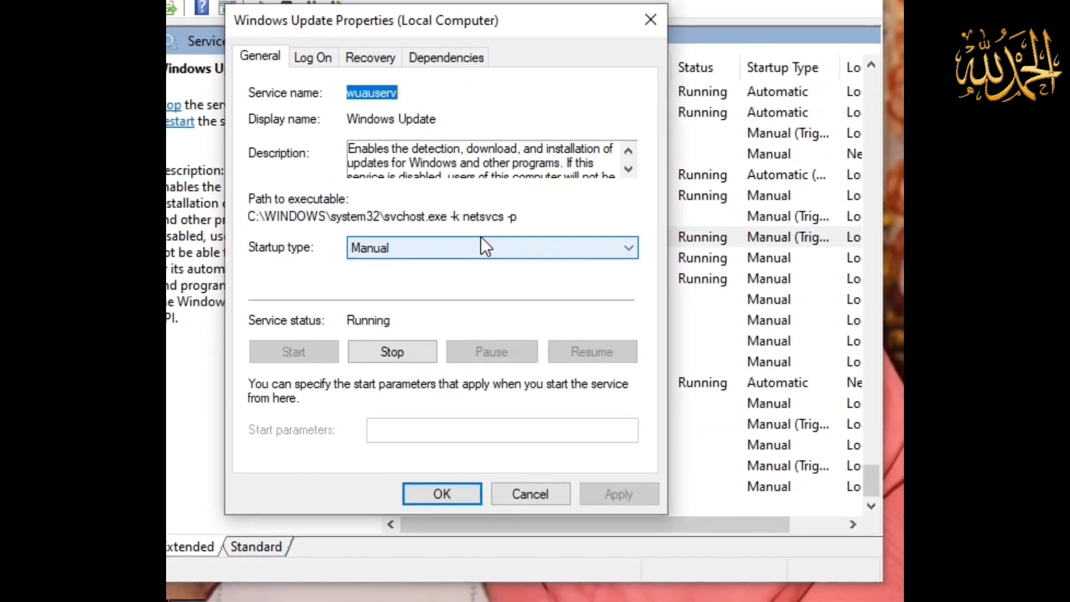
click(399, 250)
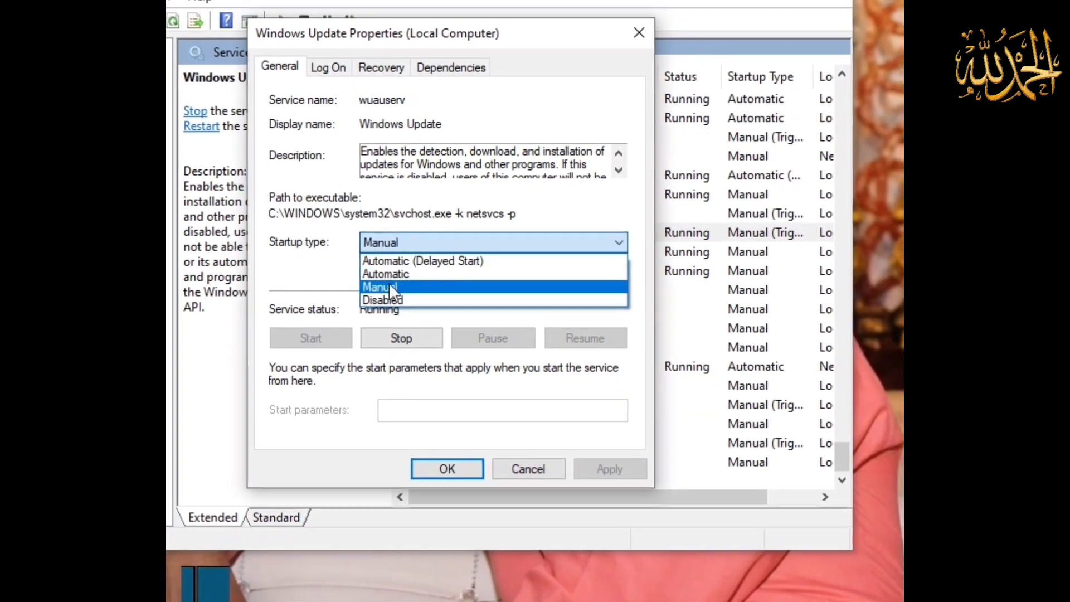
click(378, 301)
click(413, 327)
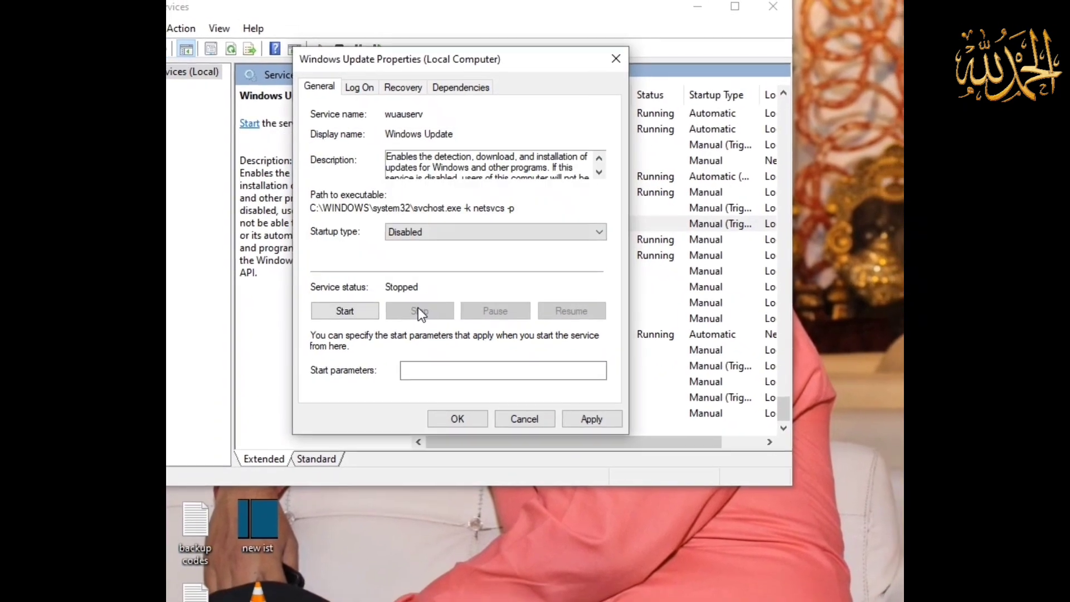
click(592, 400)
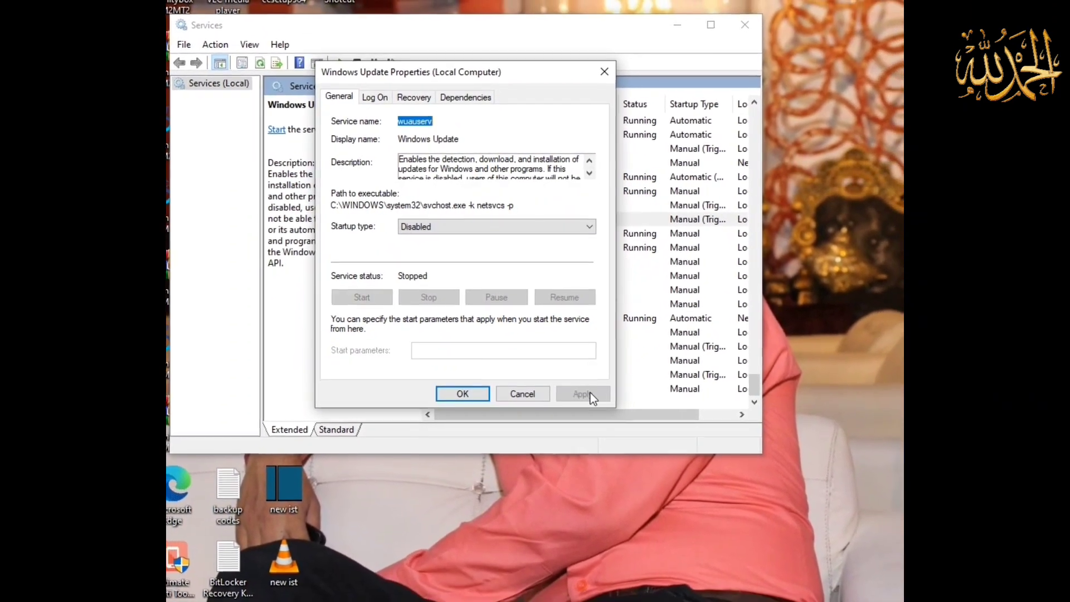
click(466, 375)
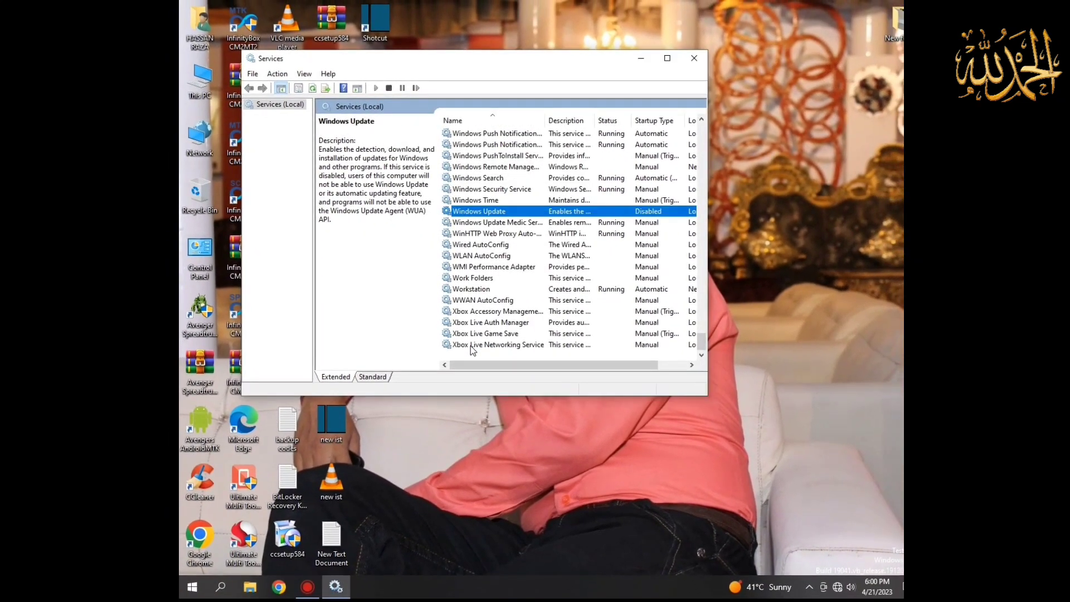
- Recheck the Windows Update service's properties, then close the Services console
double_click(558, 214)
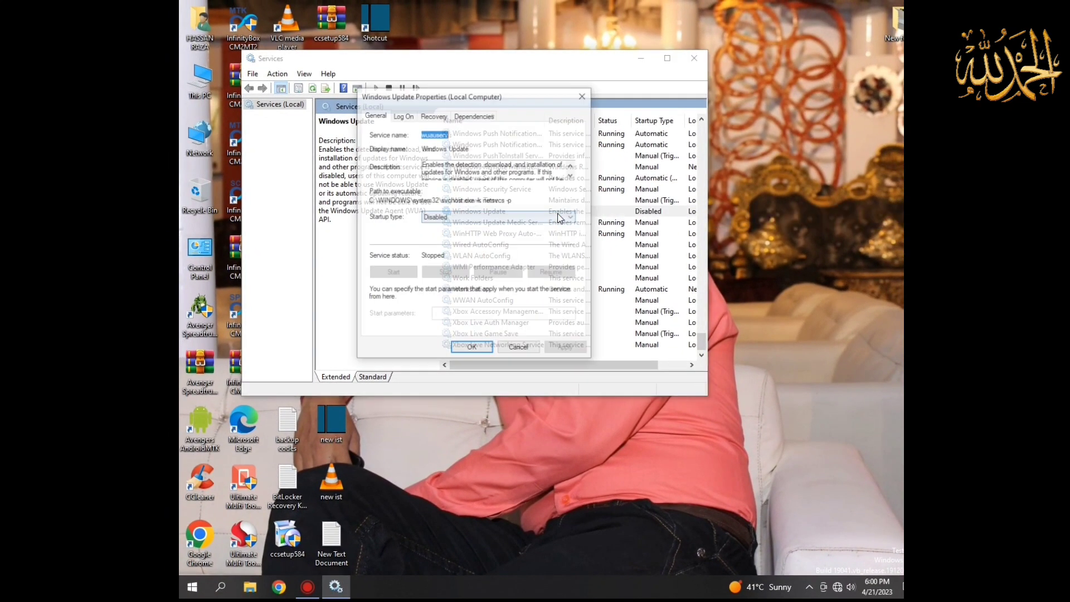
click(466, 349)
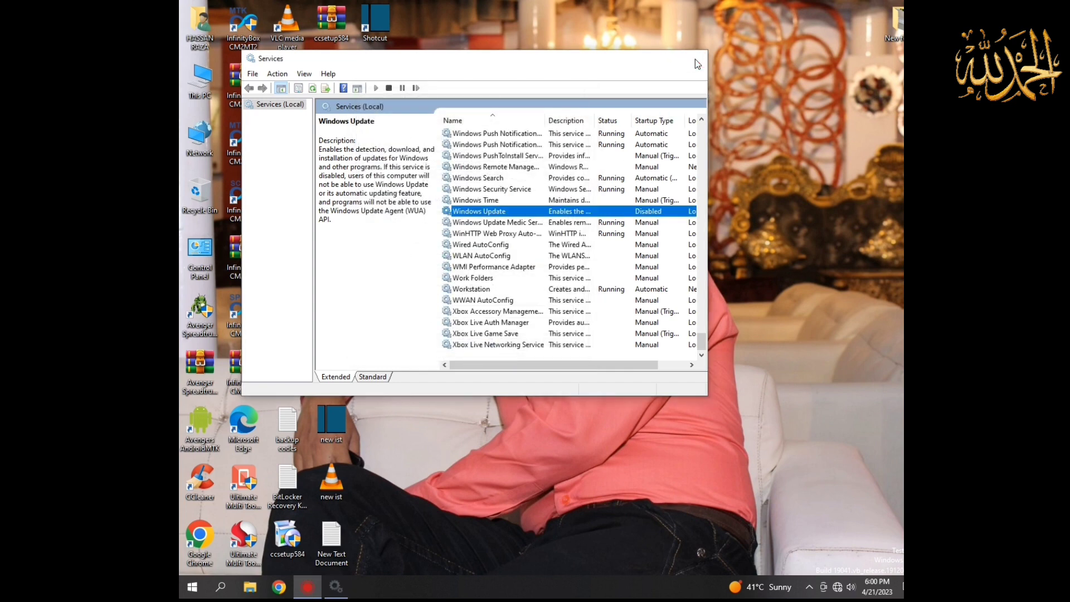
click(696, 59)
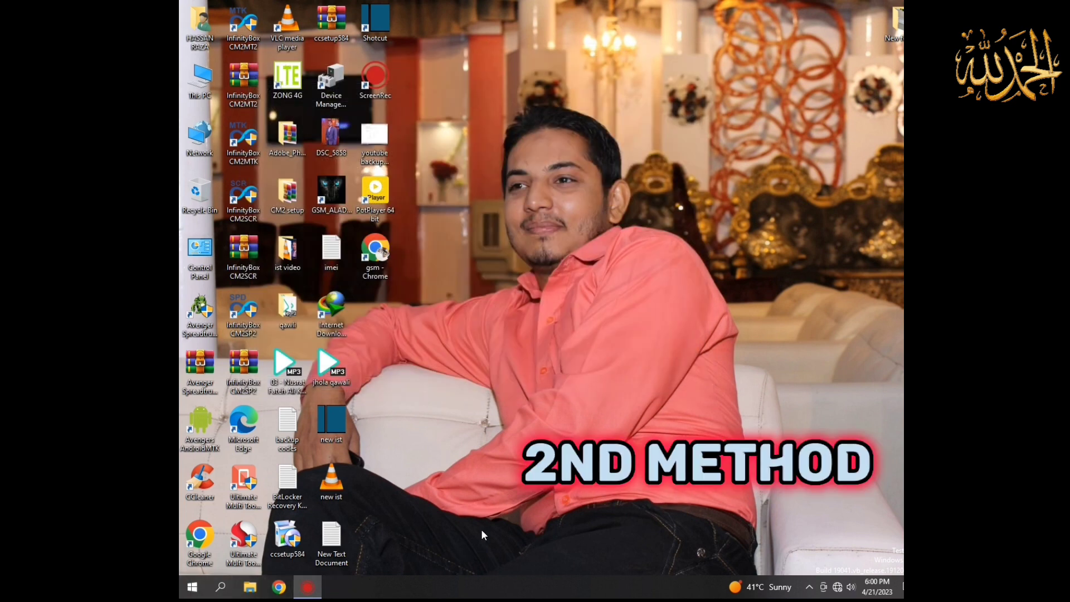
- Open the Registry Editor by running regedit
right_click(193, 588)
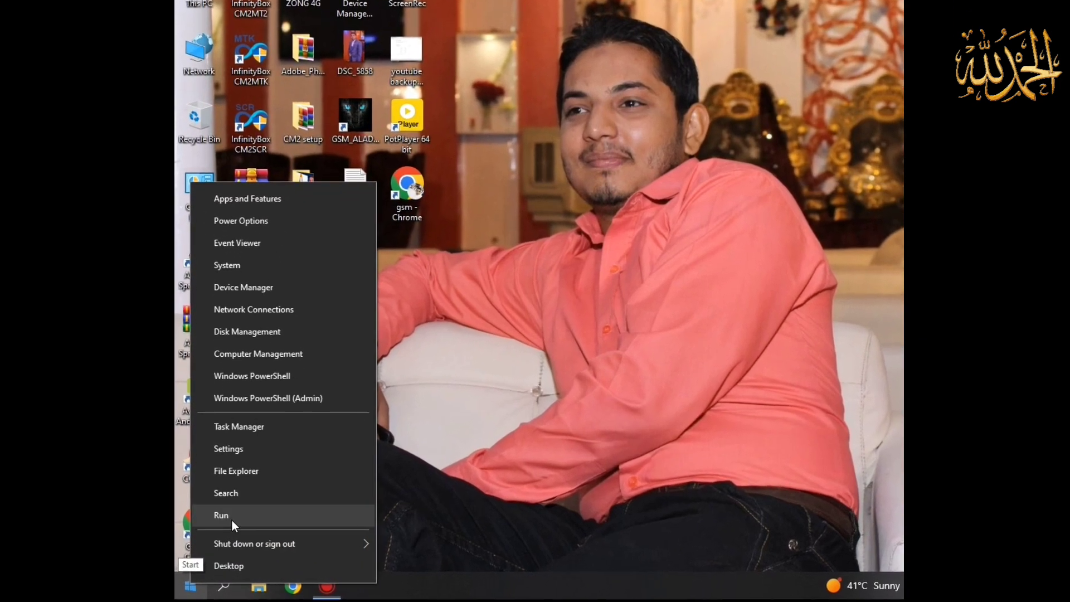
click(228, 526)
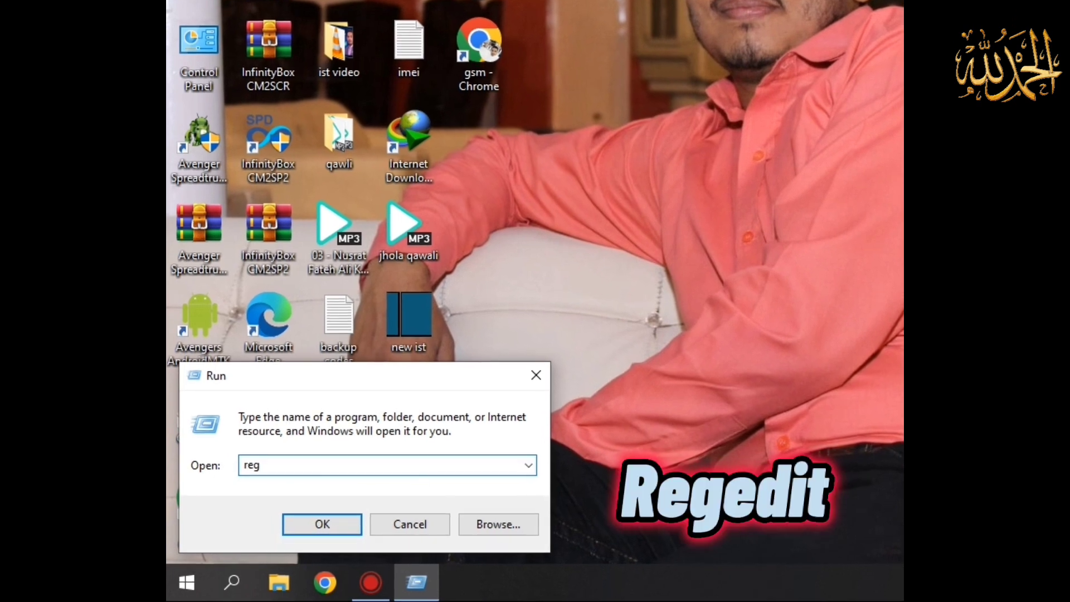
text(ed)
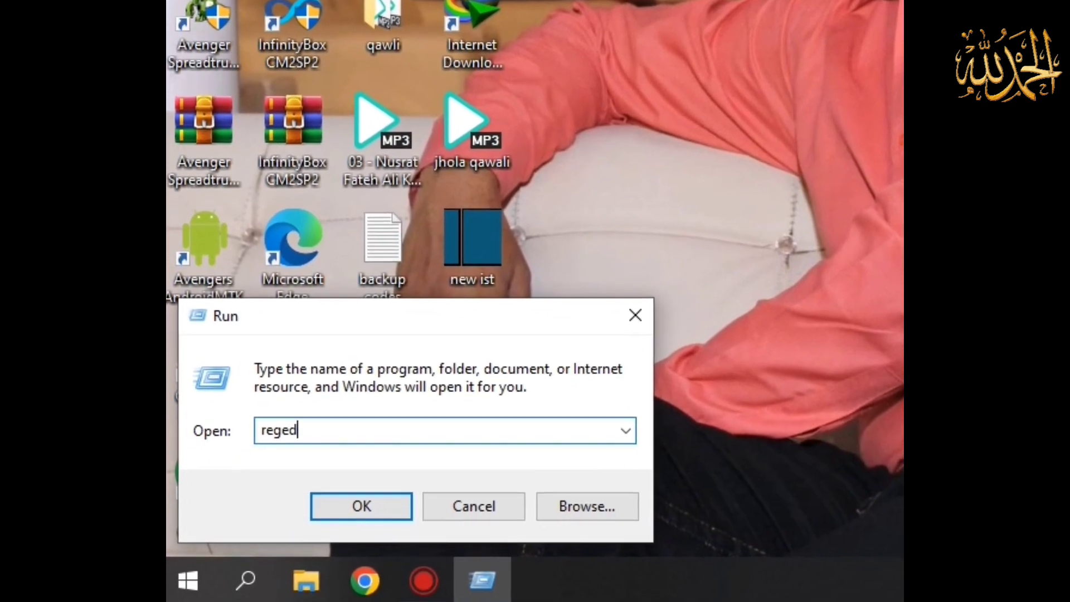
text(it)
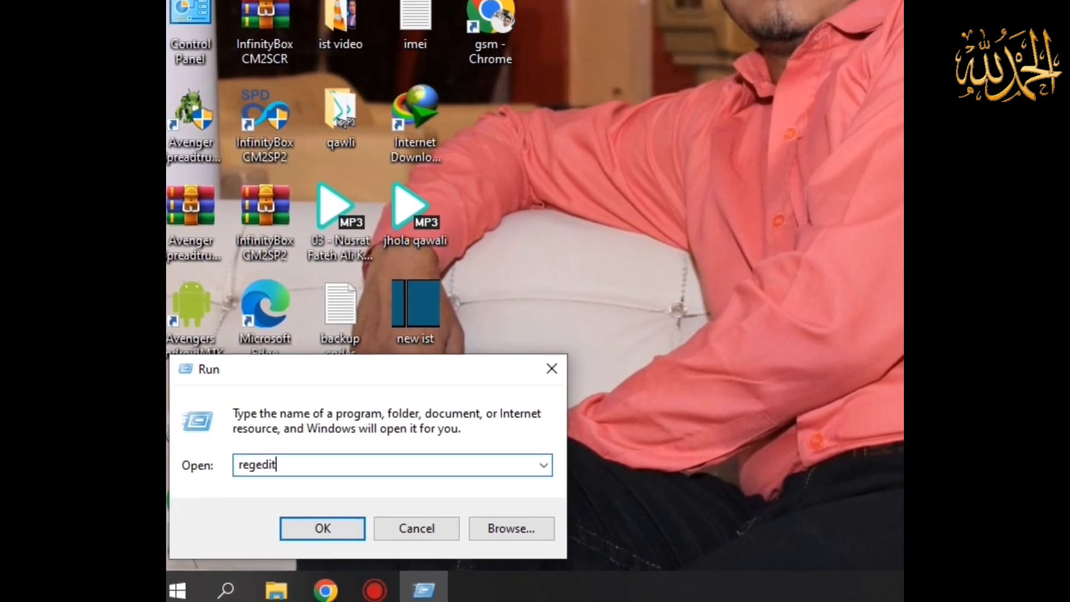
key(Return)
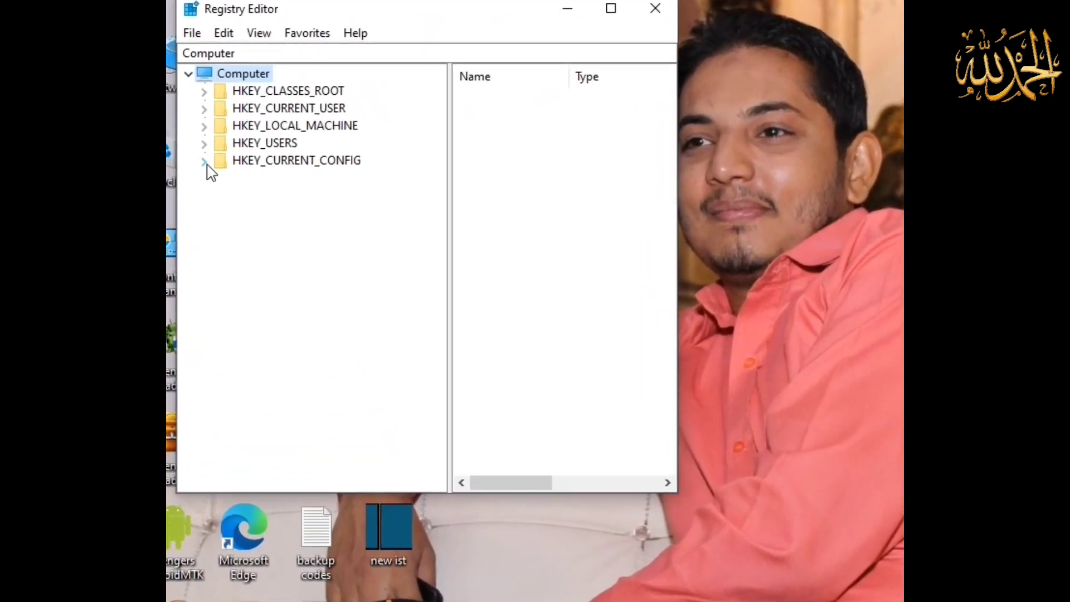
- Expand the registry tree along HKEY_LOCAL_MACHINE\SOFTWARE\Policies\Microsoft\Windows
click(204, 127)
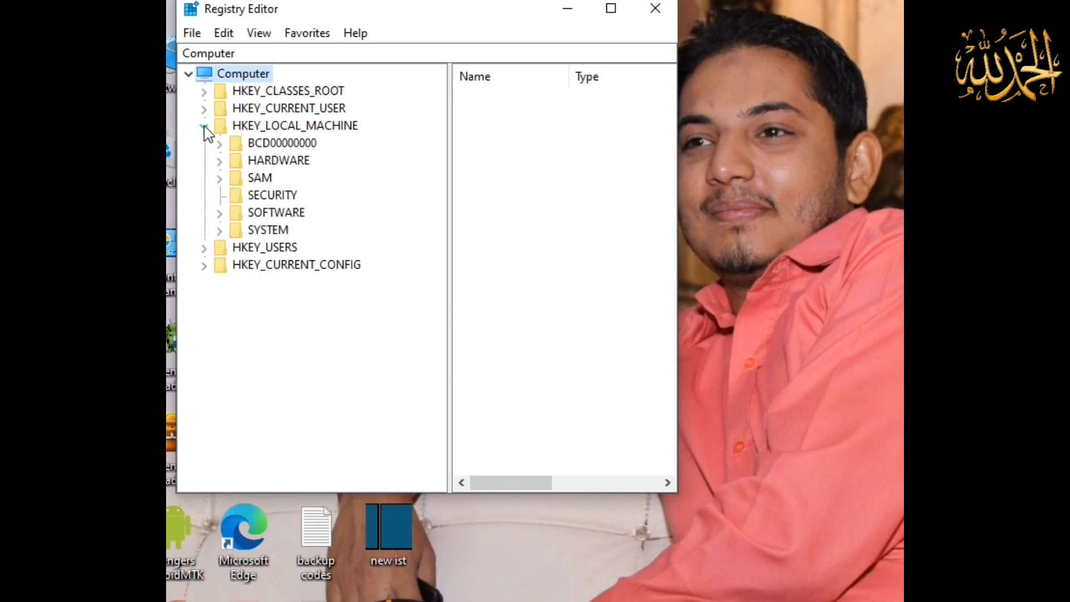
click(220, 214)
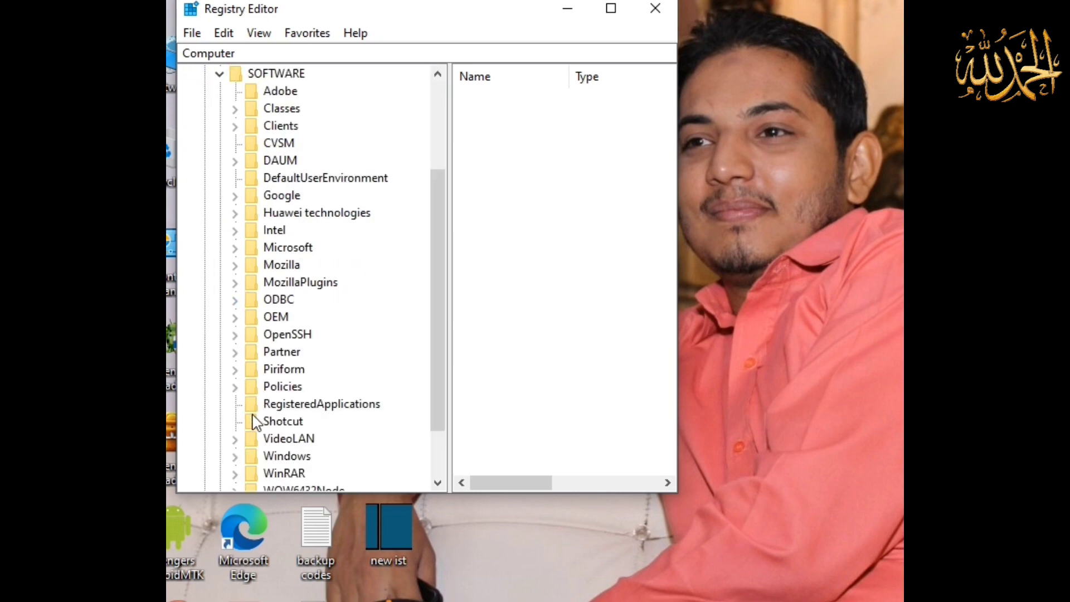
scroll(256, 413, down, 1)
click(235, 334)
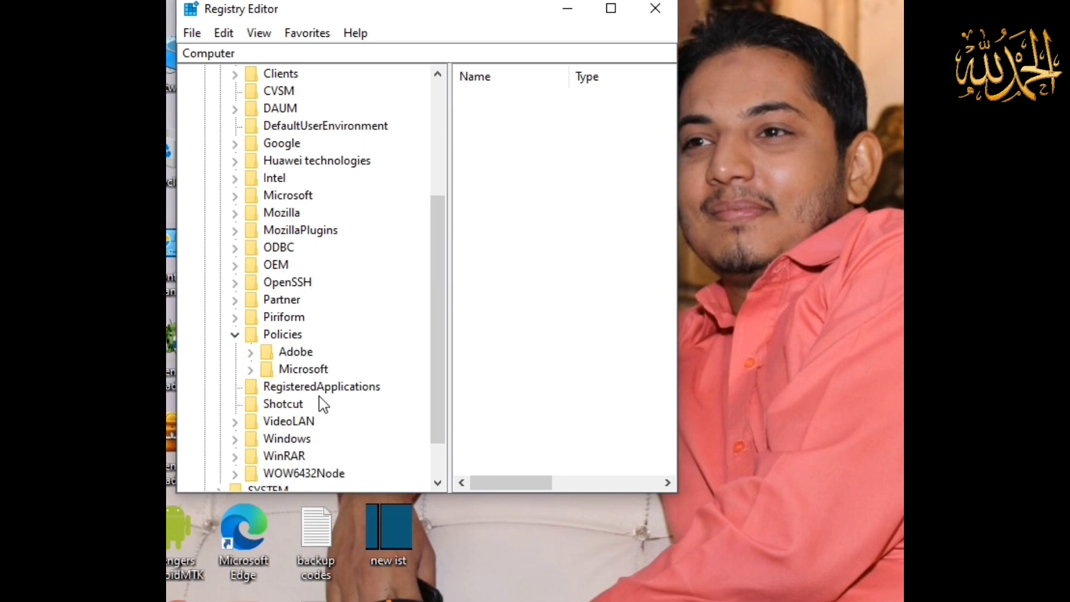
click(250, 369)
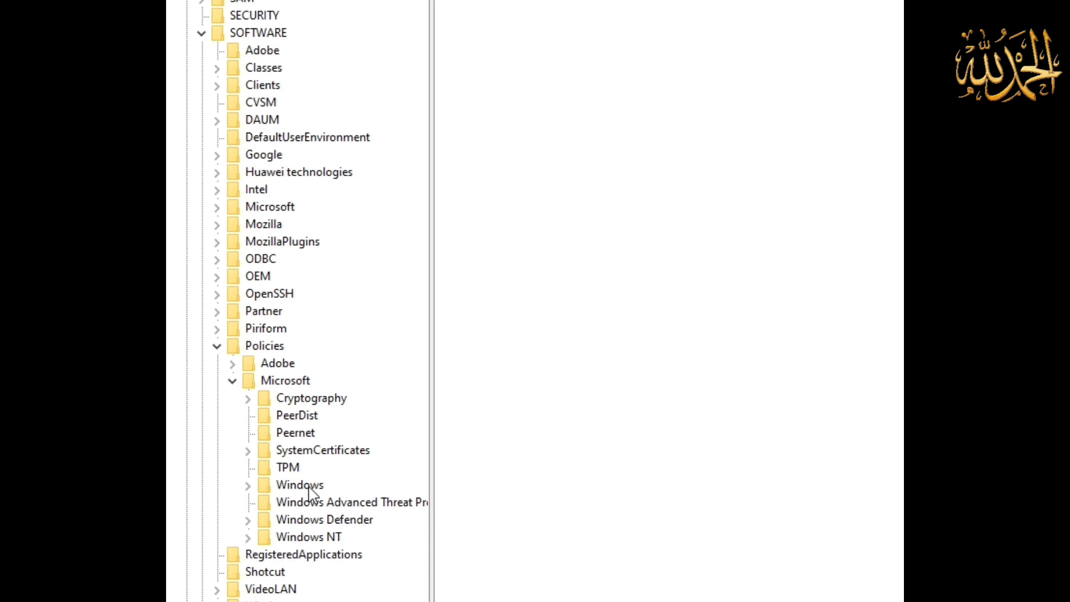
click(249, 486)
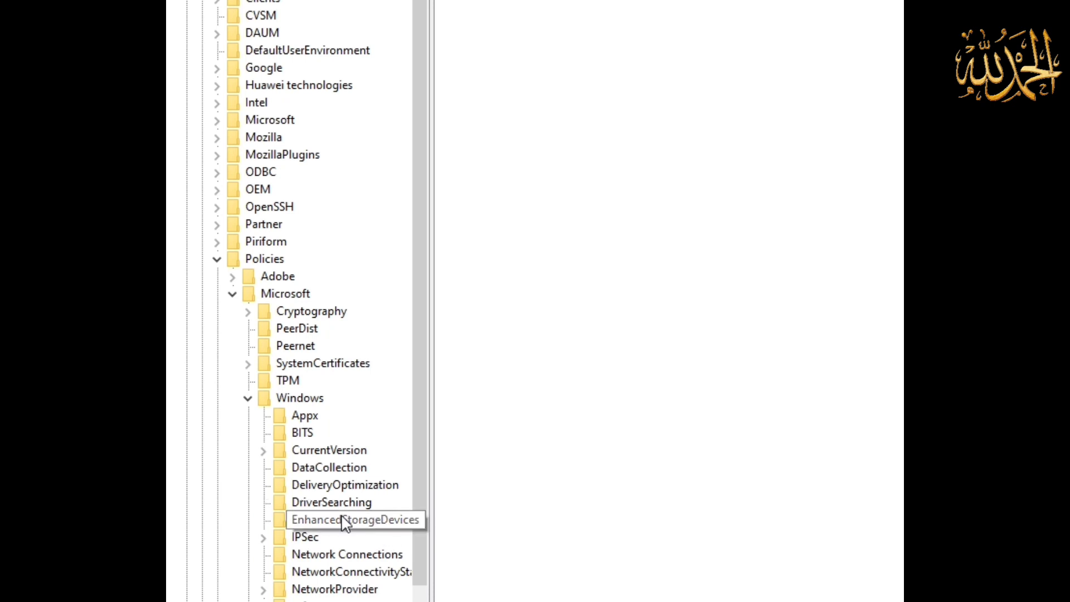
- Create a new key named windowsupdate under the Windows policies key and widen the key tree to show its full name
right_click(291, 403)
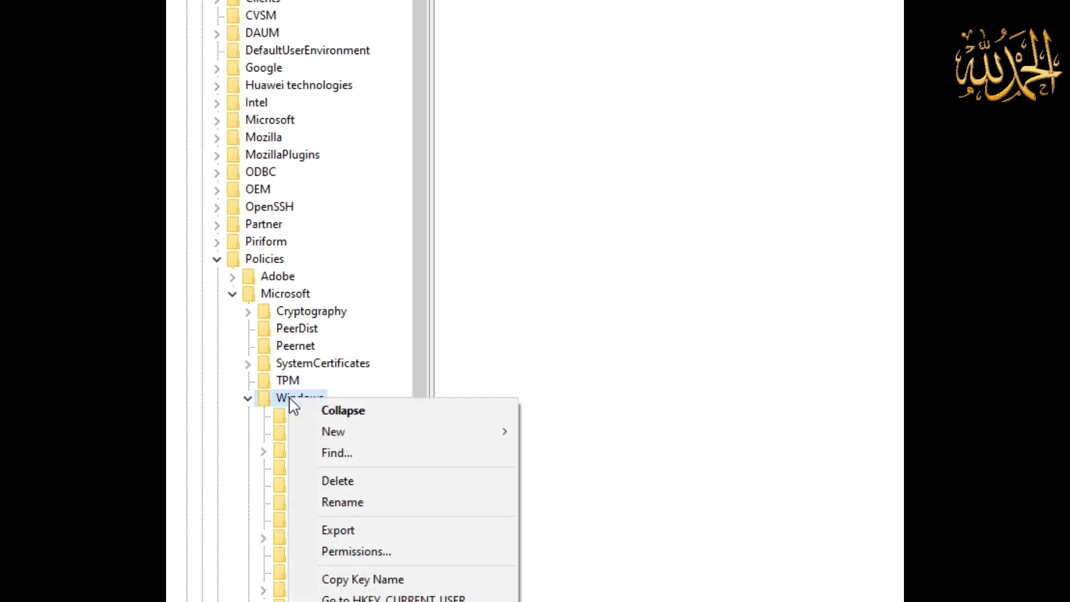
mouse_move(359, 432)
click(604, 437)
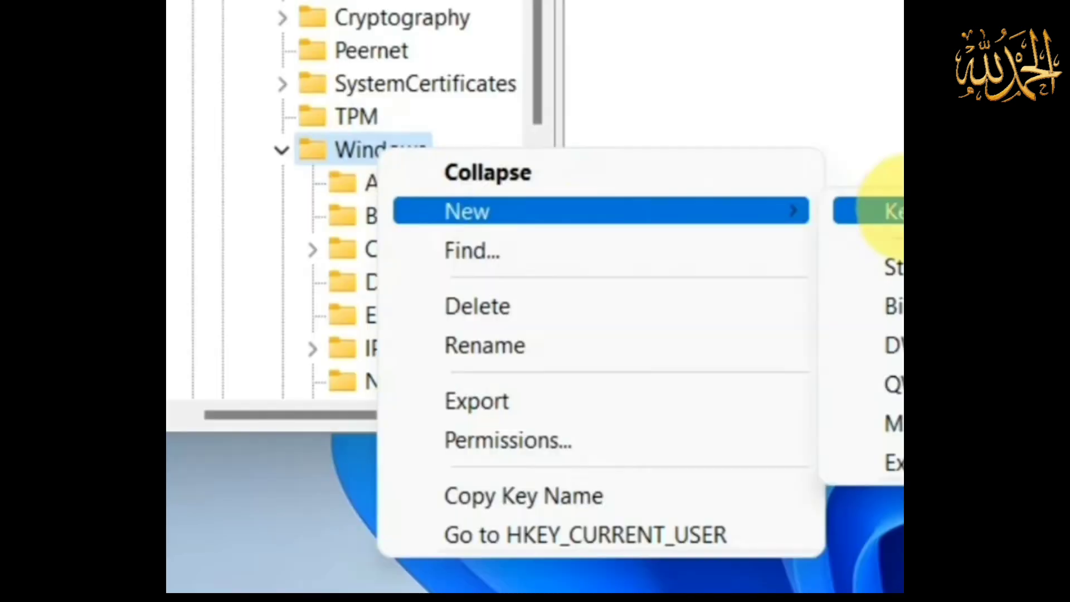
click(892, 212)
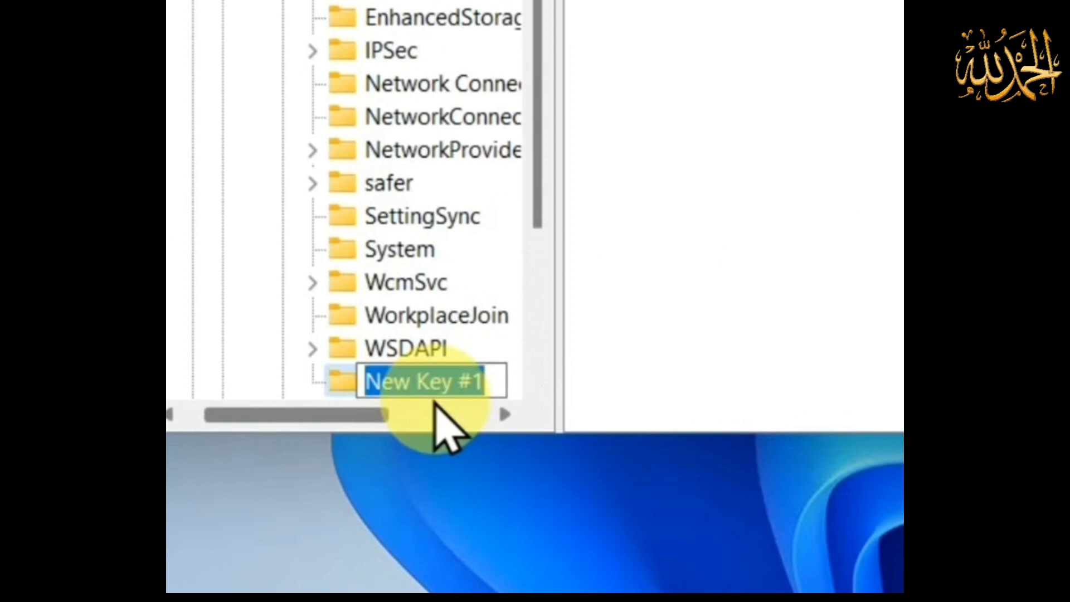
text(wind)
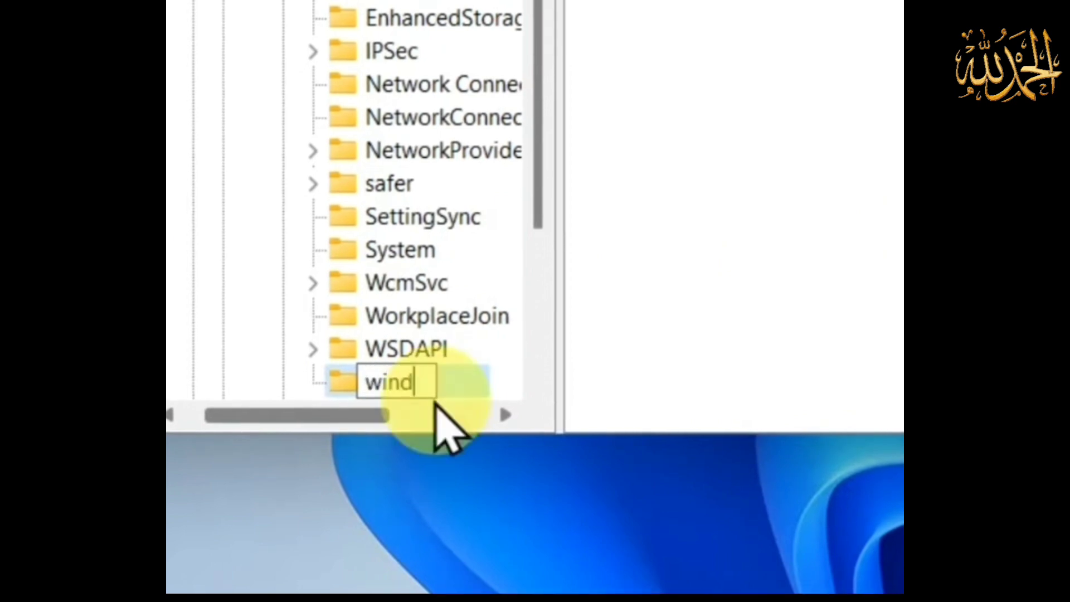
text(ows)
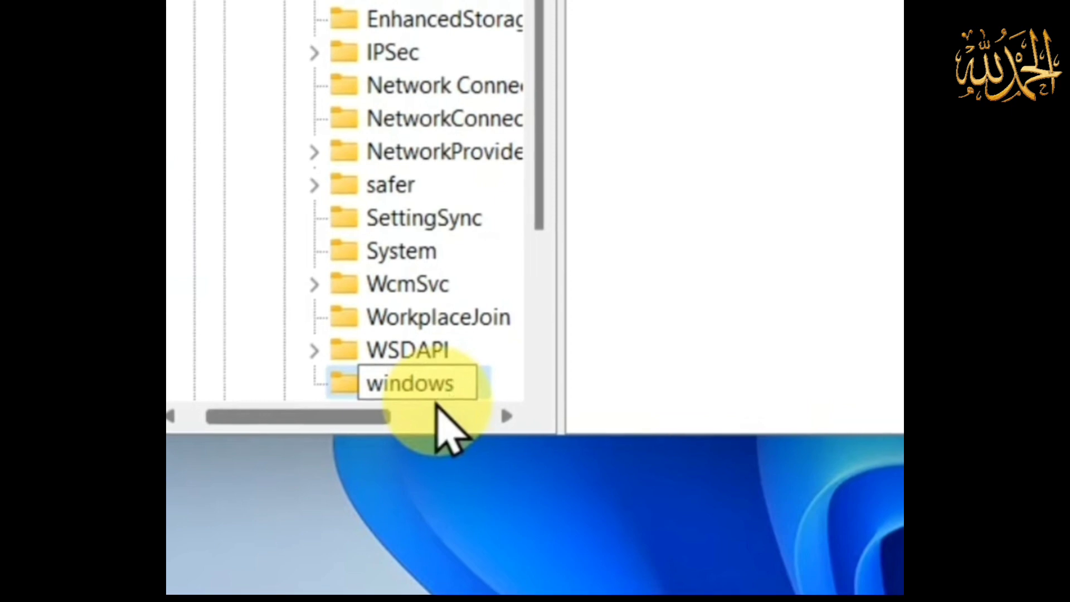
text( upda)
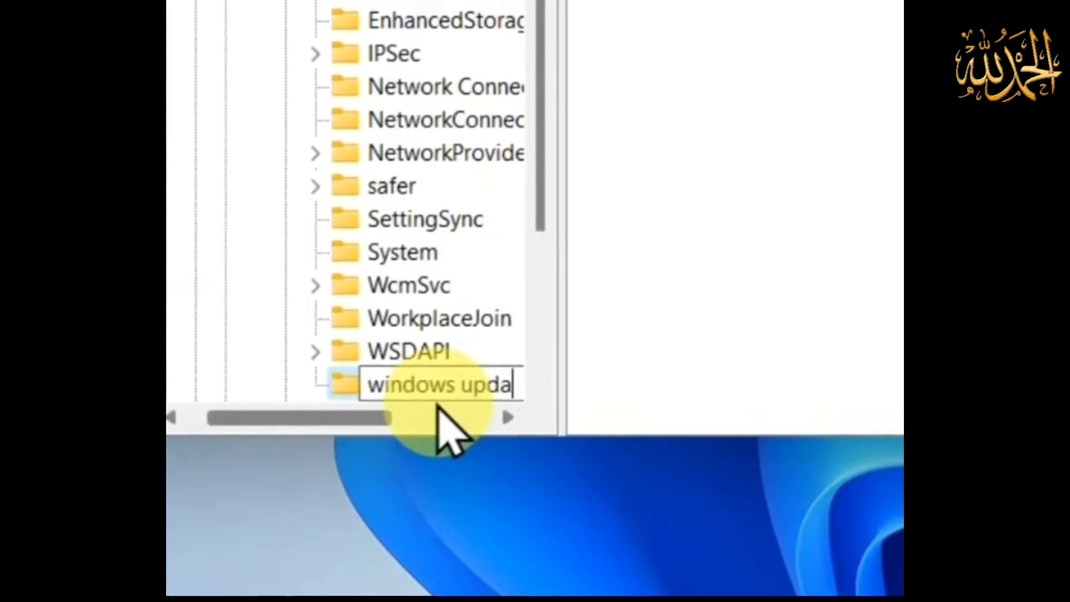
text(te)
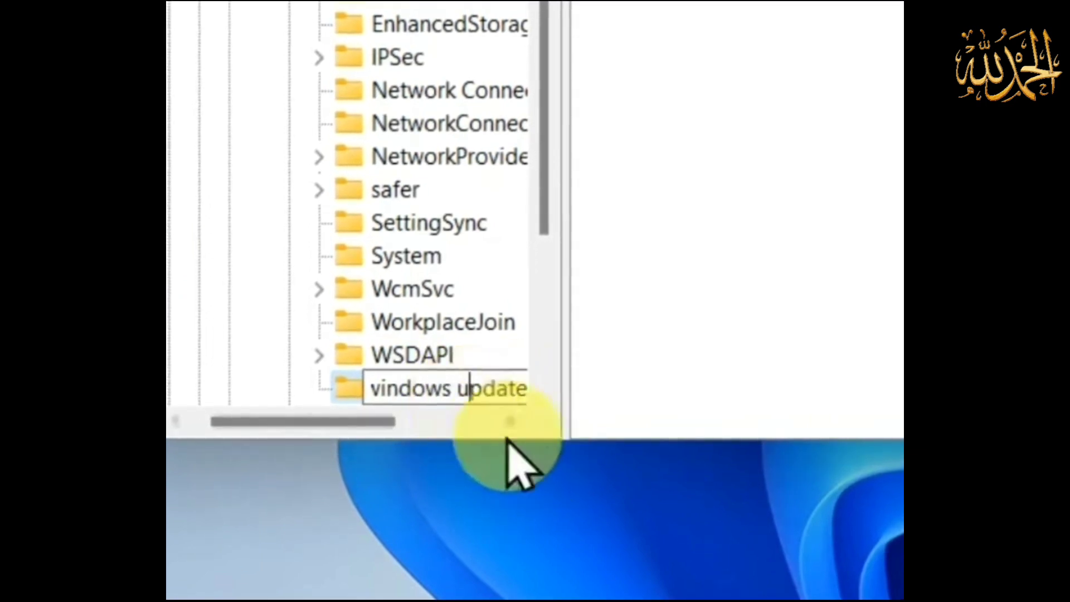
click(460, 390)
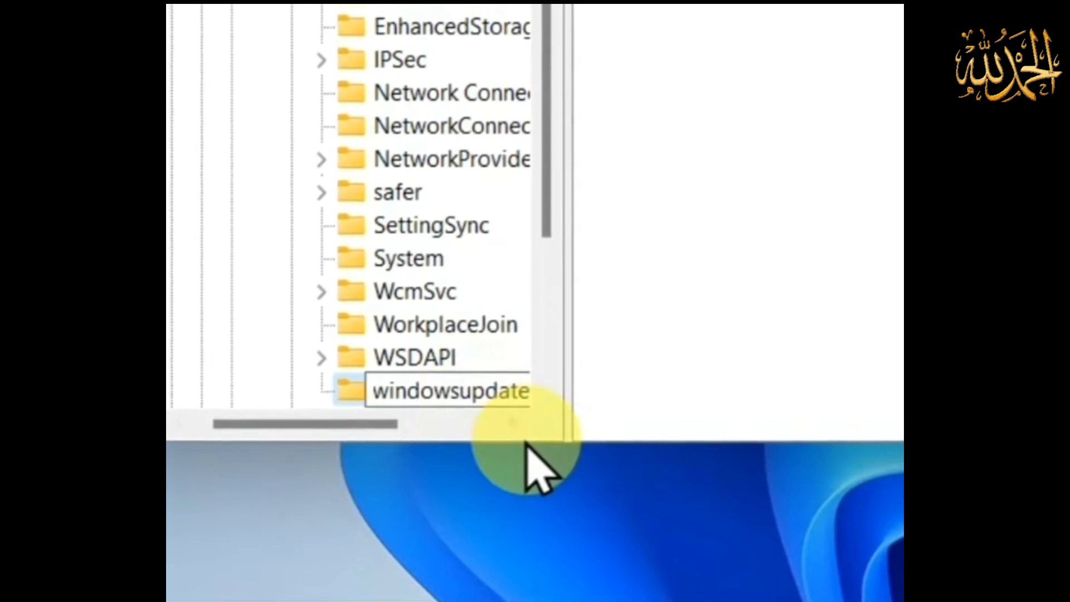
key(Return)
scroll(445, 262, down, 1)
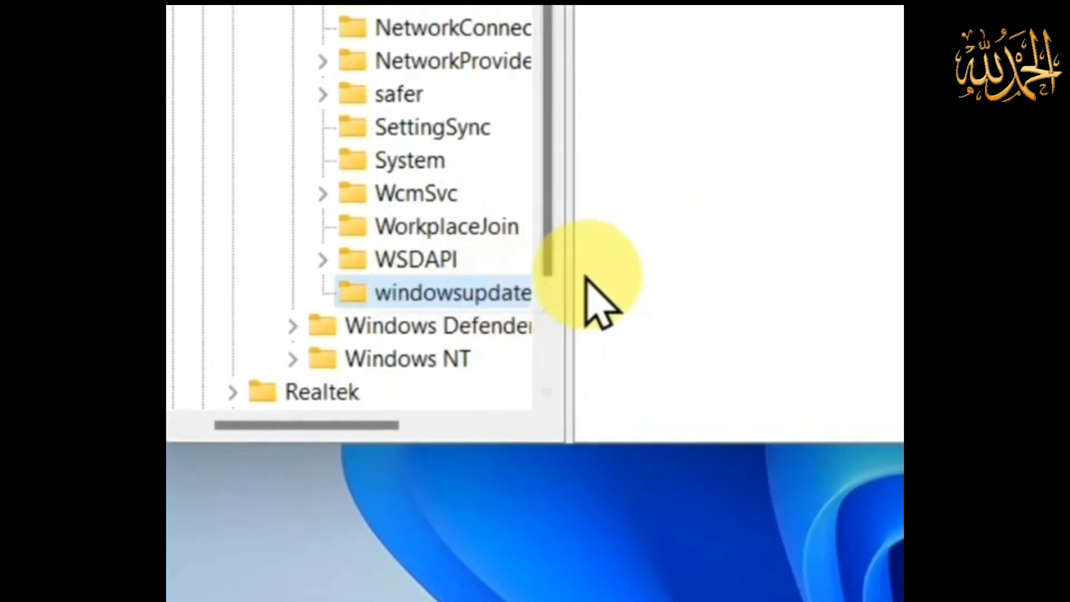
drag(572, 281, 708, 291)
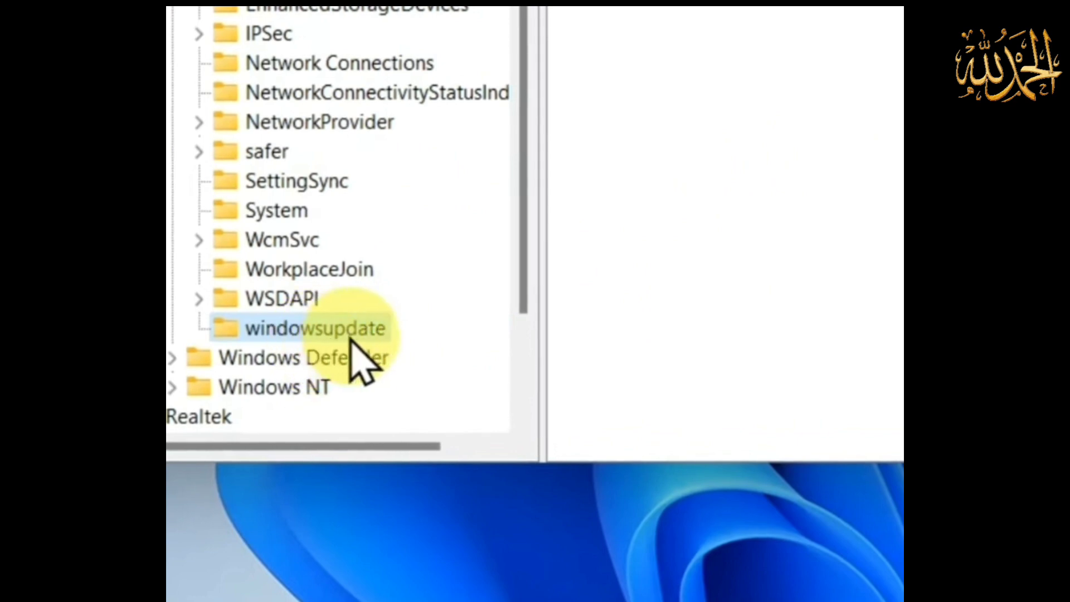
- Create a new subkey named AU under the windowsupdate key
right_click(333, 329)
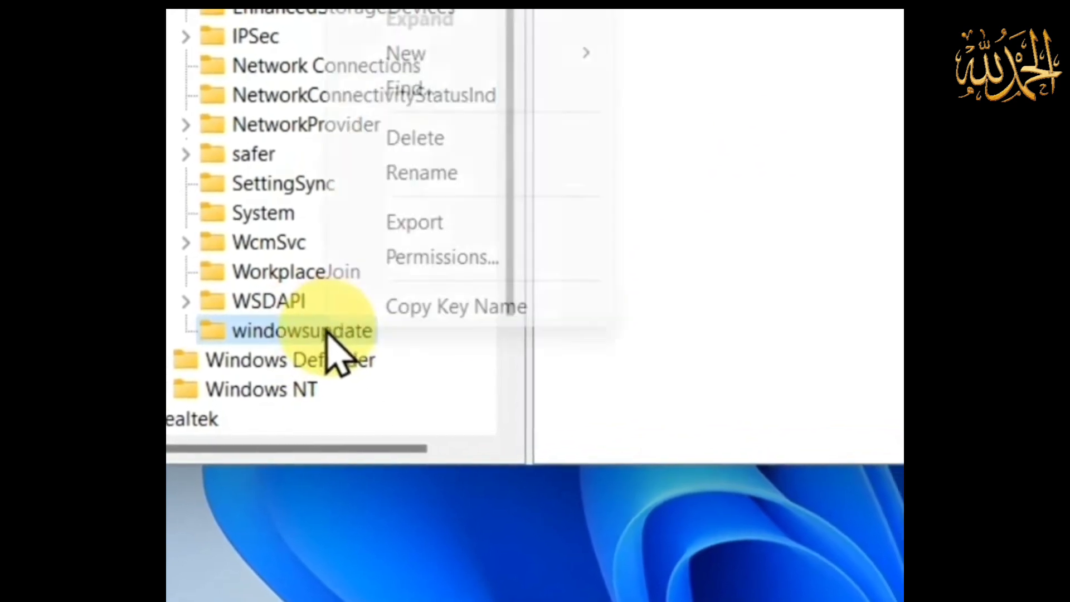
mouse_move(442, 56)
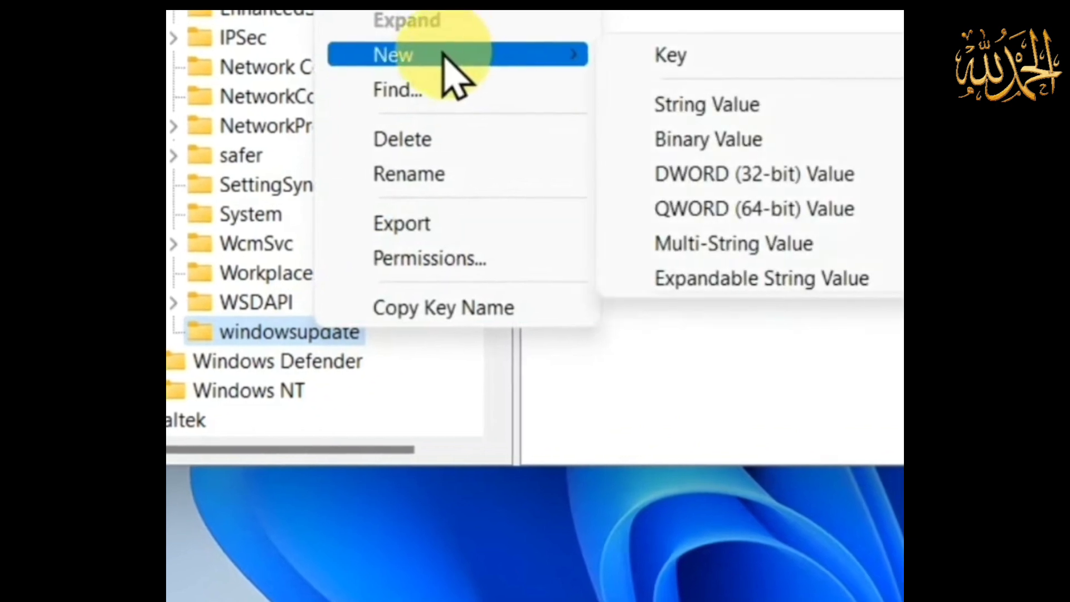
click(672, 56)
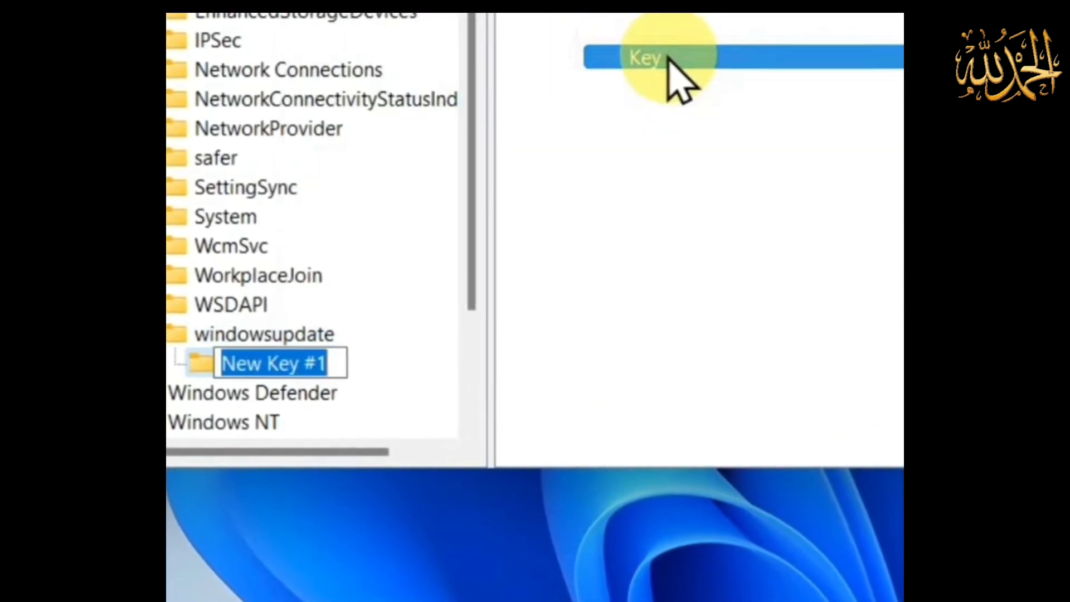
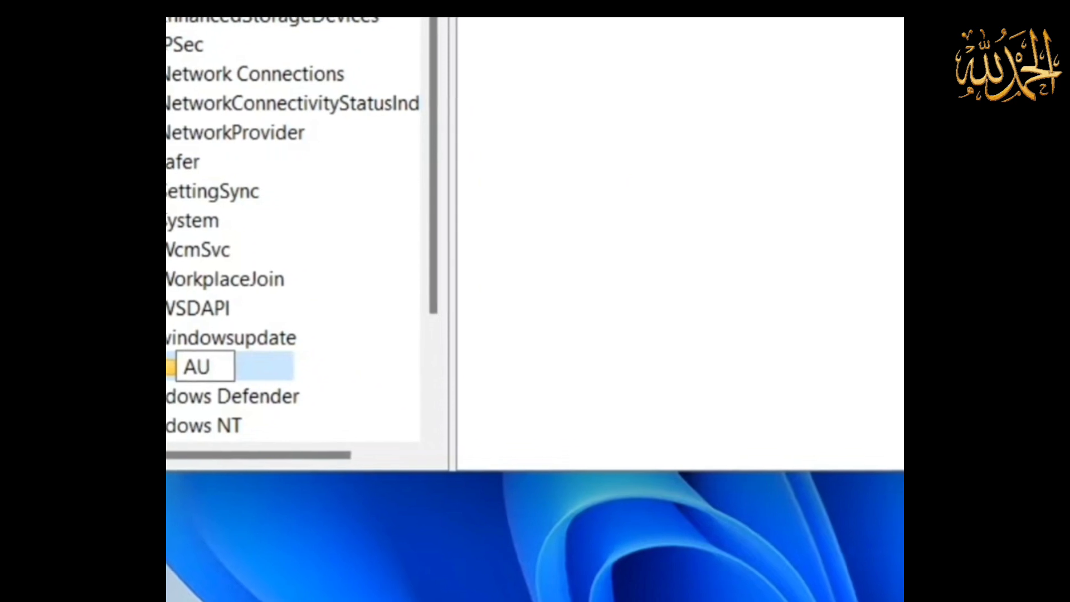
key(Return)
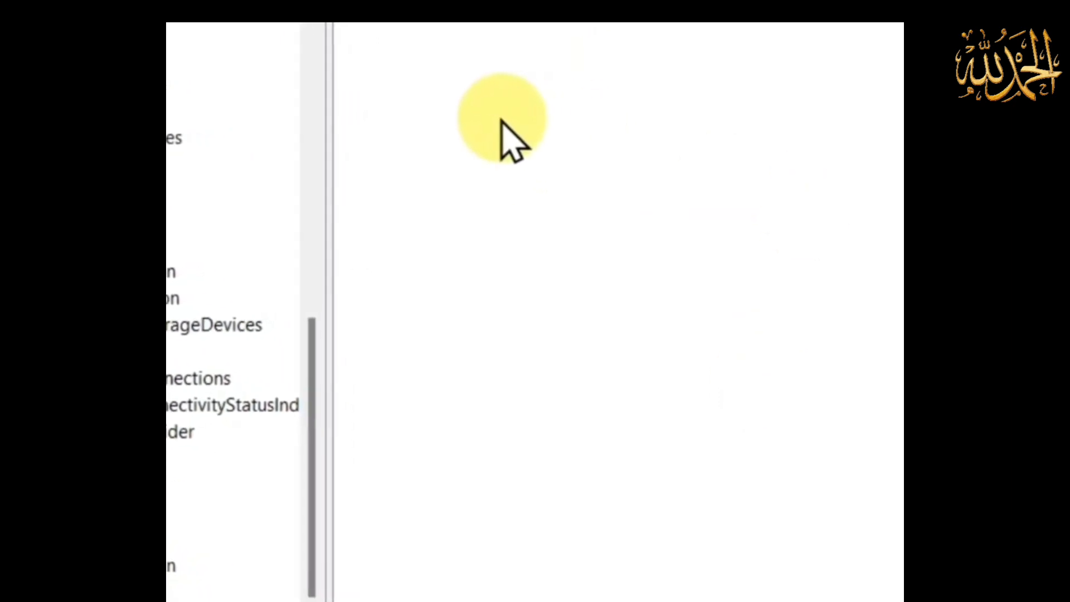
- Add a DWORD (32-bit) value named NOauto​Update to the AU key
right_click(522, 120)
mouse_move(490, 127)
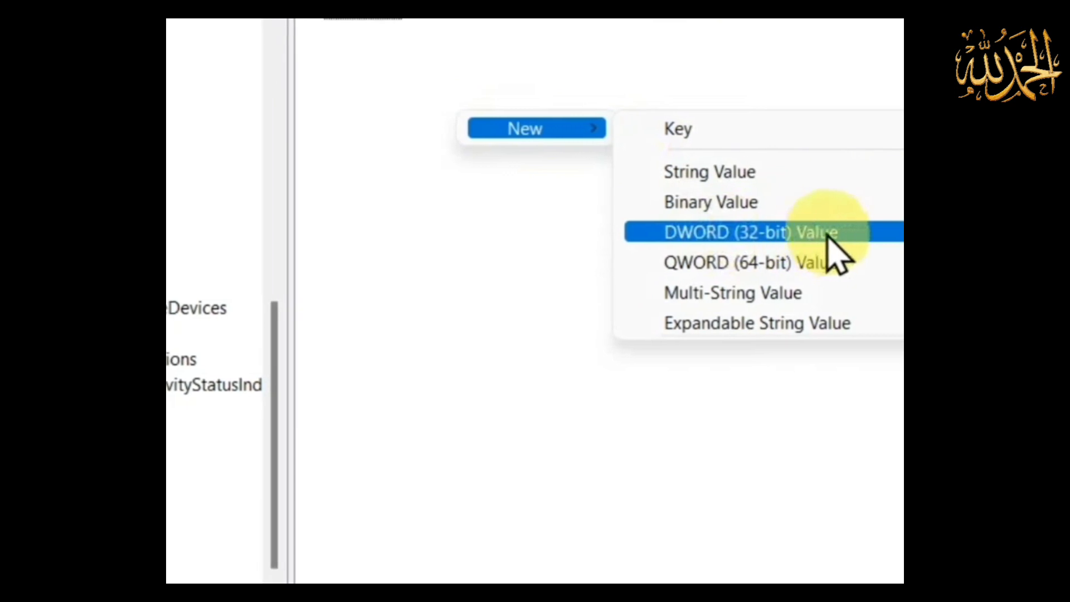
click(766, 231)
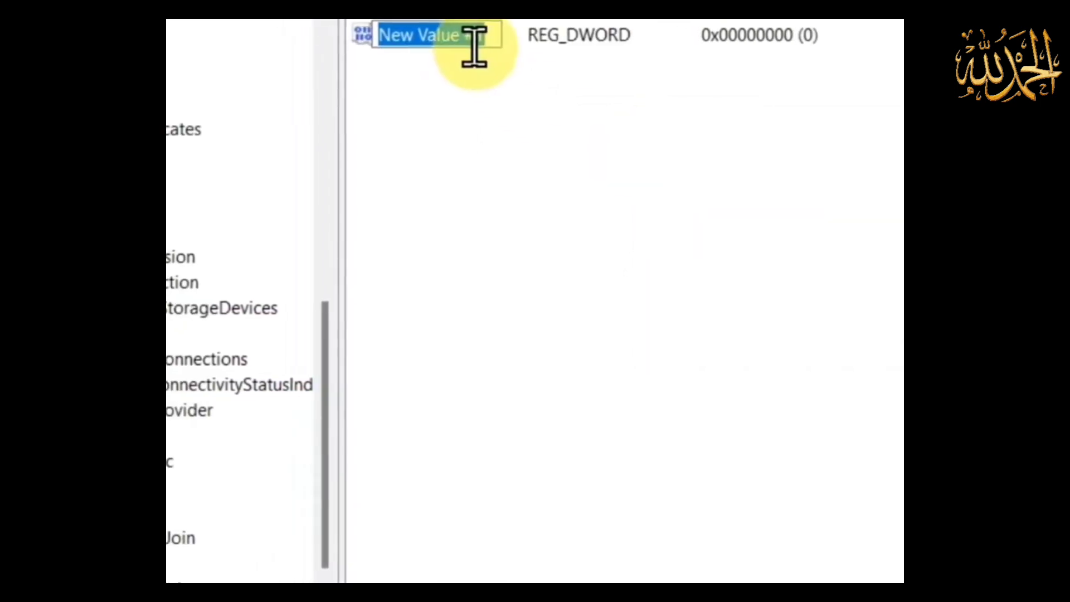
text(NO)
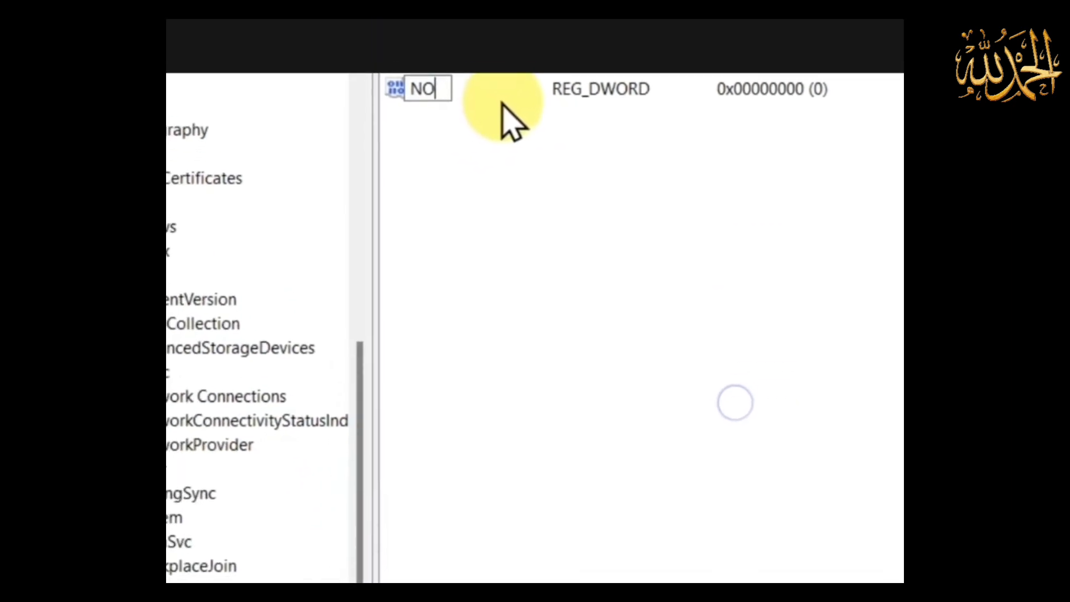
text(aut)
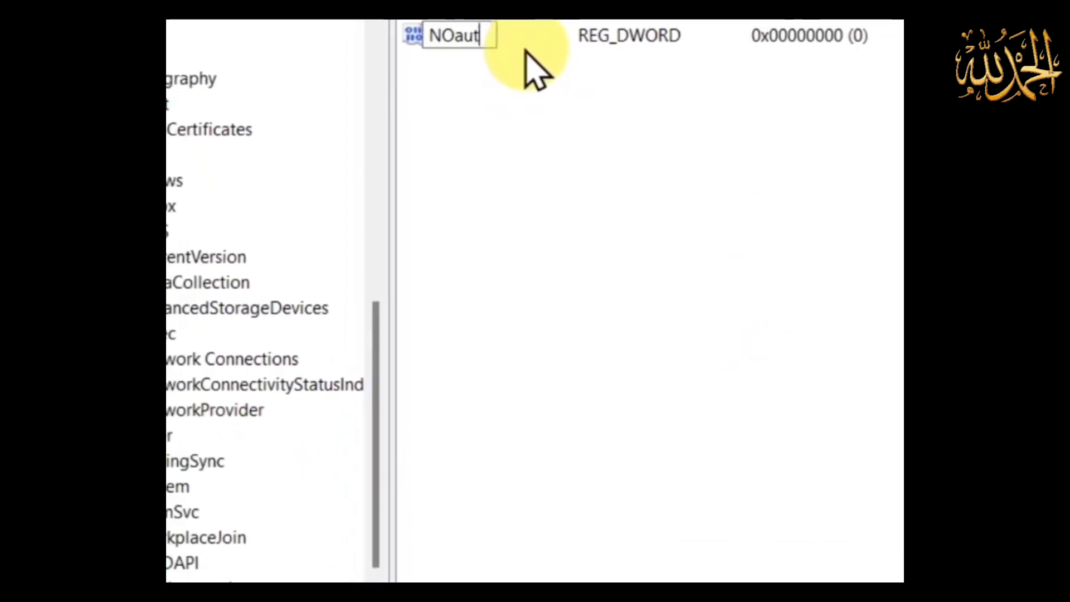
text(oUp)
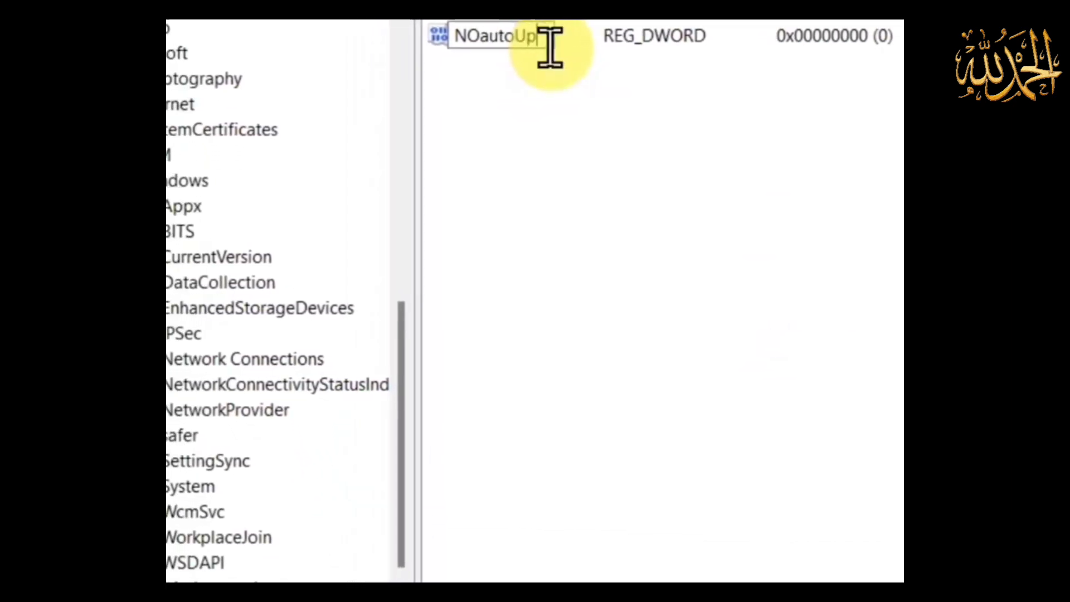
text(date)
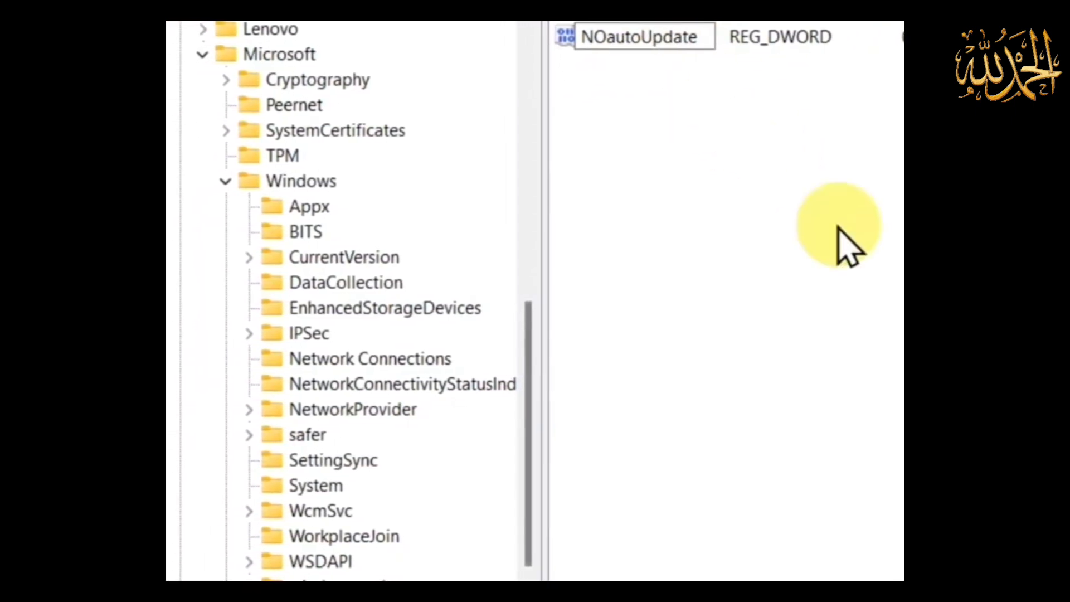
key(Return)
click(723, 154)
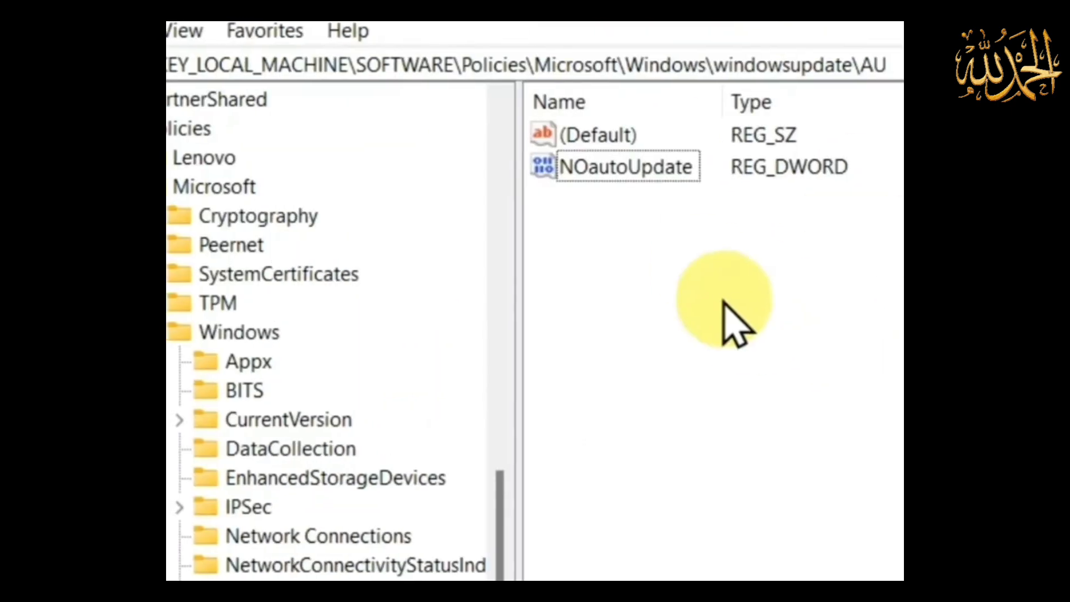
- Set the value data of the NOautoUpdate DWORD to 1, keeping the hexadecimal base
click(639, 169)
double_click(658, 172)
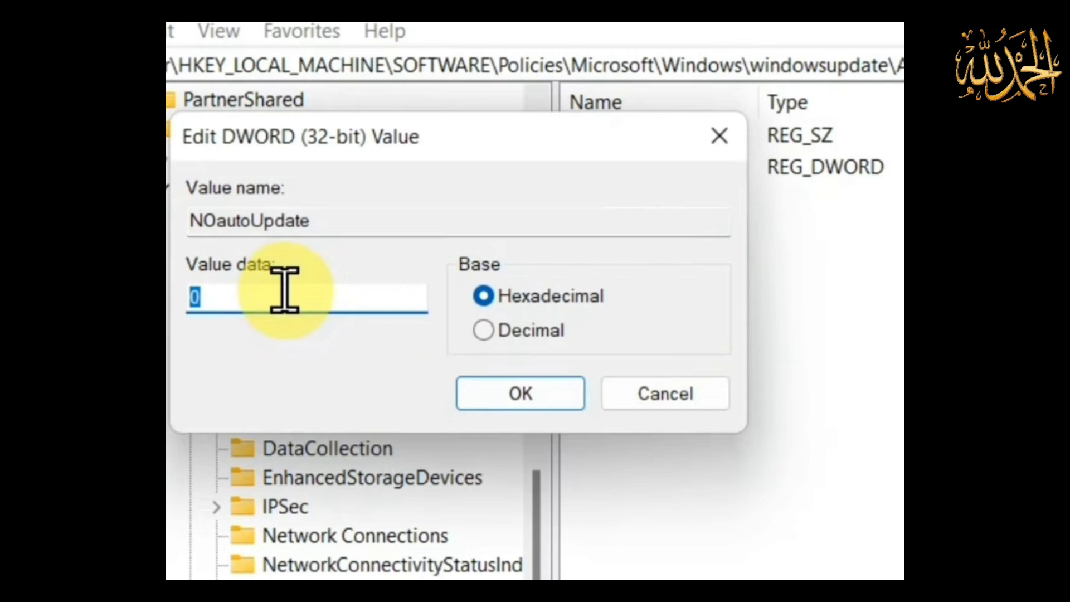
text(1)
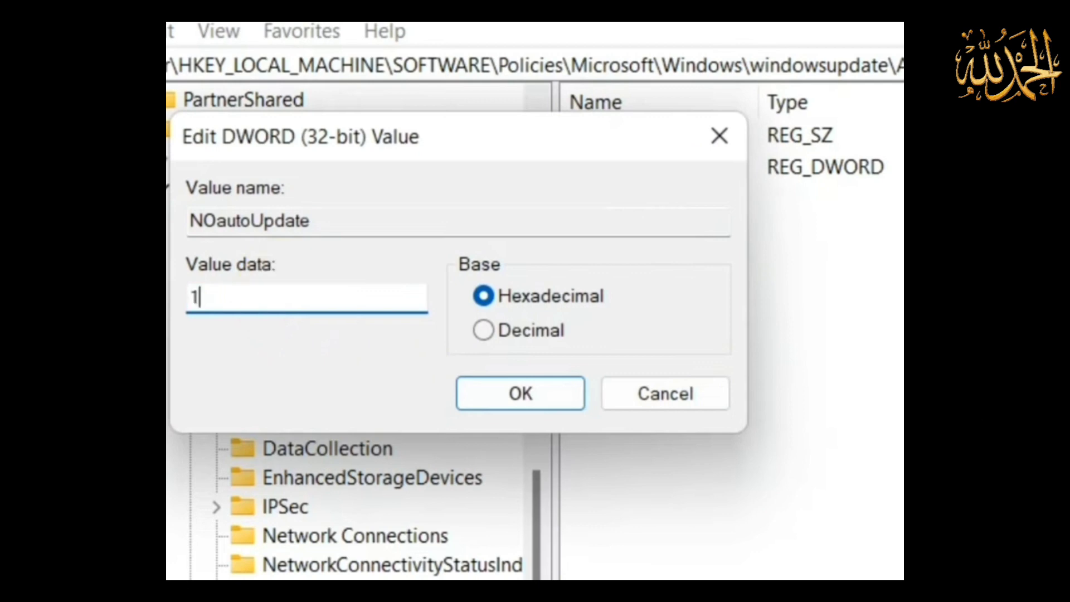
click(514, 398)
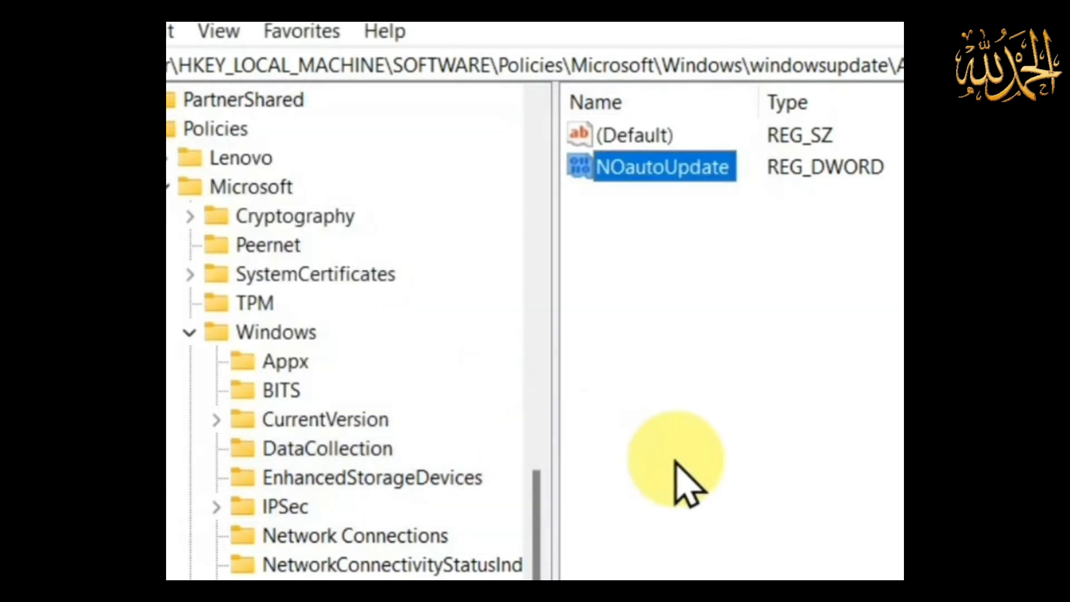